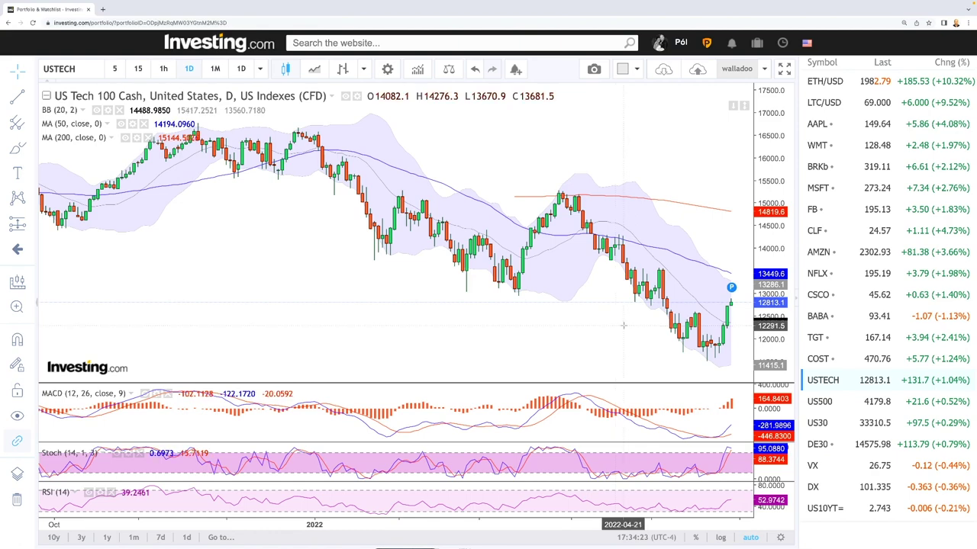
- Select the Brush tool with the thickest line width and start drawing at the latest USTECH price
{"action": "scroll", "coordinate": [616, 326], "scroll_direction": "down", "scroll_amount": 4}
{"action": "scroll", "coordinate": [623, 316], "scroll_direction": "up", "scroll_amount": 4}
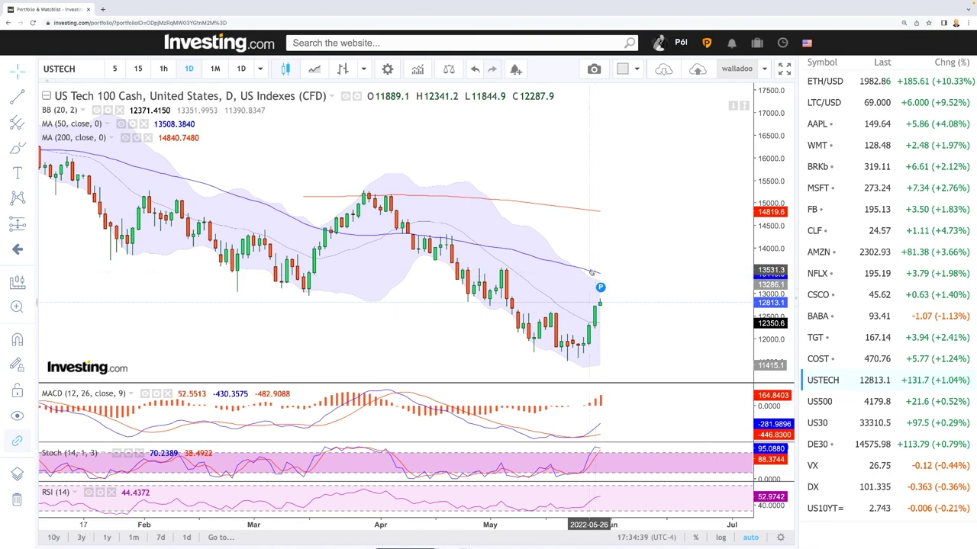
{"action": "left_click", "coordinate": [29, 148]}
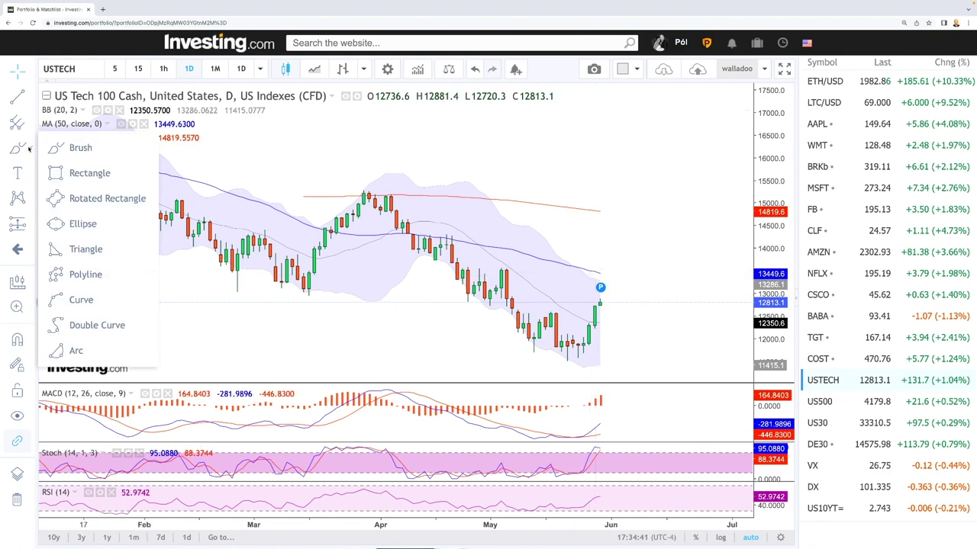
{"action": "left_click", "coordinate": [81, 148]}
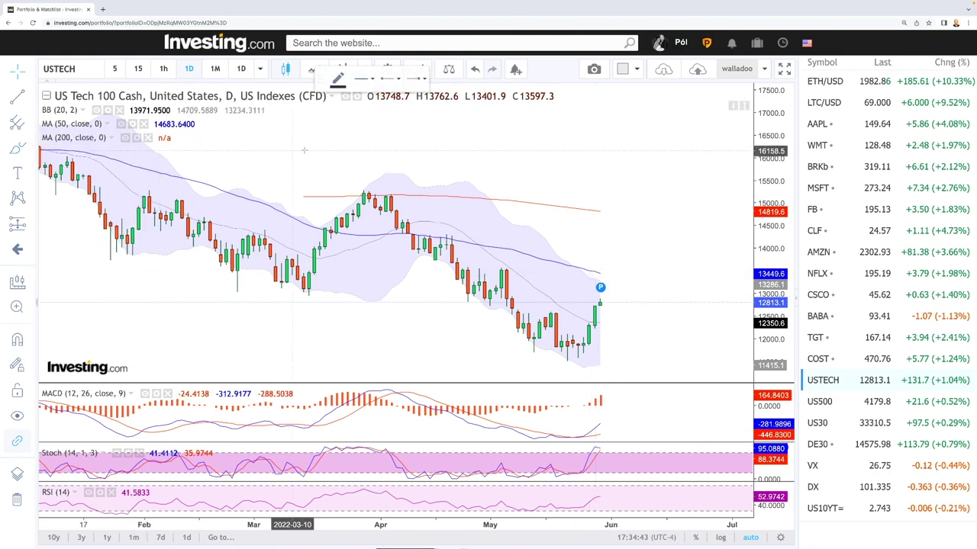
{"action": "left_click", "coordinate": [371, 80]}
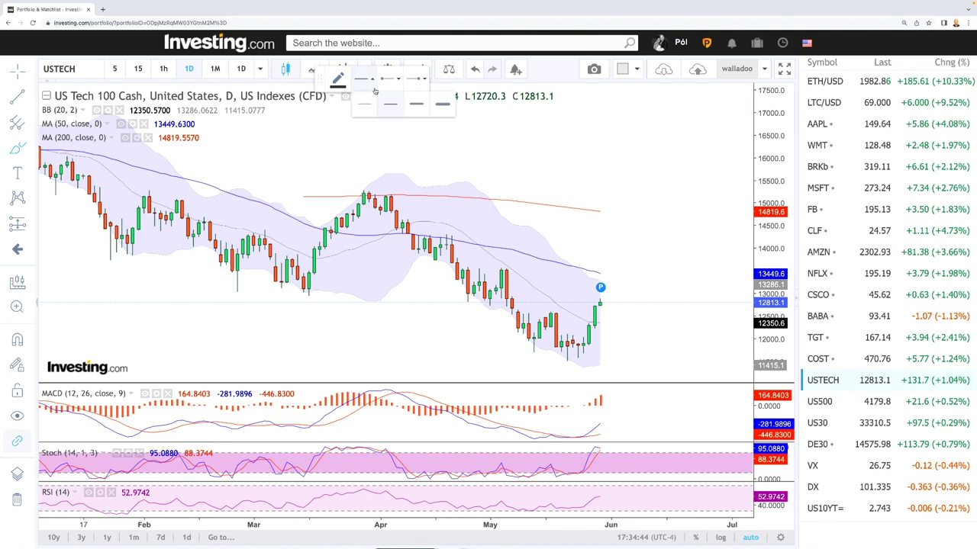
{"action": "left_click", "coordinate": [440, 106]}
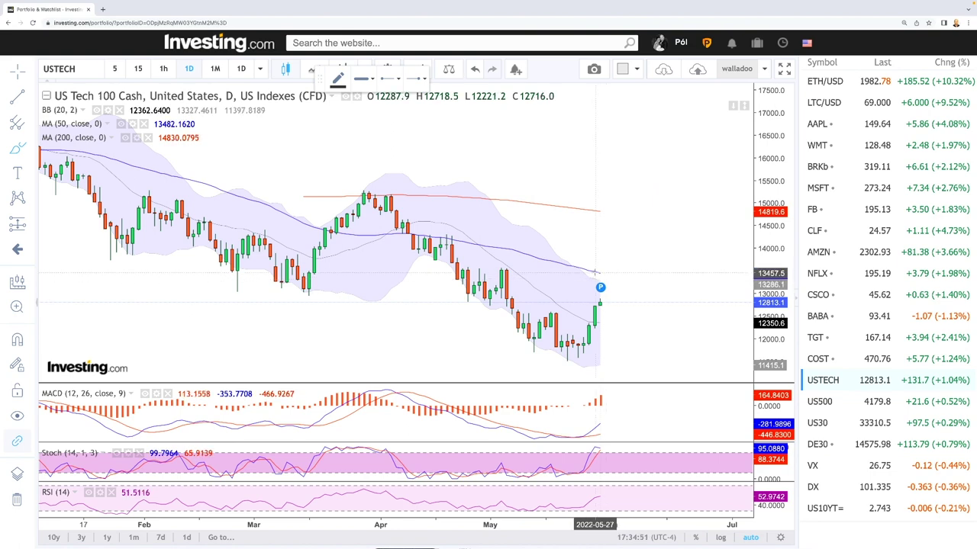
{"action": "left_click", "coordinate": [601, 287]}
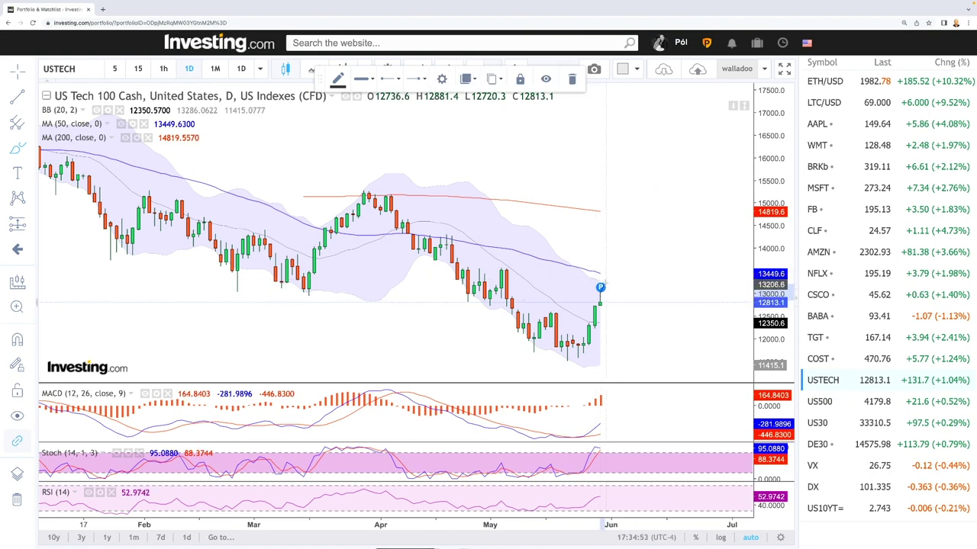
- Sketch four projection curves to the right of the latest USTECH candle
{"action": "left_click_drag", "start_coordinate": [620, 279], "coordinate": [648, 357]}
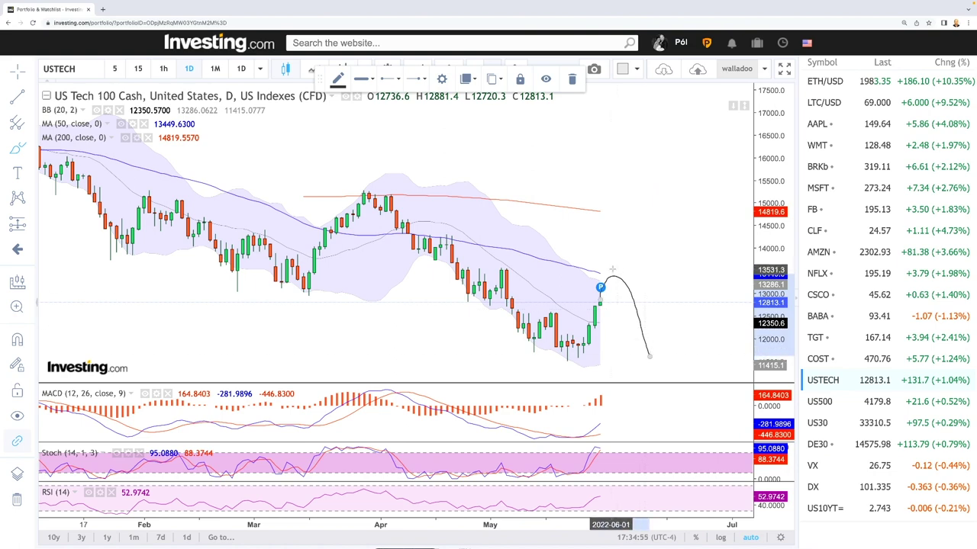
{"action": "left_click_drag", "start_coordinate": [608, 274], "coordinate": [644, 288]}
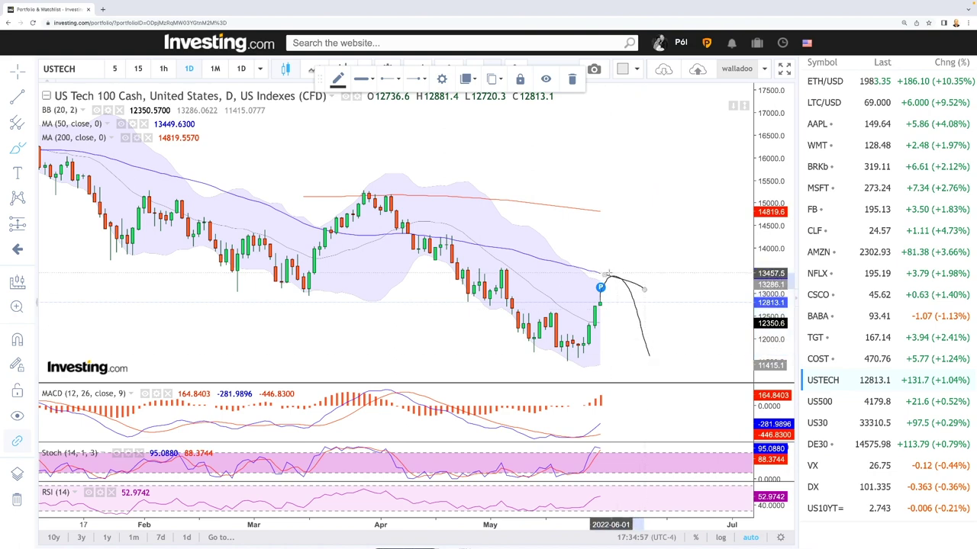
{"action": "left_click_drag", "start_coordinate": [604, 210], "coordinate": [672, 227]}
{"action": "mouse_move", "coordinate": [601, 273]}
{"action": "left_mouse_down"}
{"action": "mouse_move", "coordinate": [616, 246]}
{"action": "mouse_move", "coordinate": [652, 232]}
{"action": "mouse_move", "coordinate": [690, 279]}
{"action": "mouse_move", "coordinate": [699, 309]}
{"action": "left_mouse_up"}
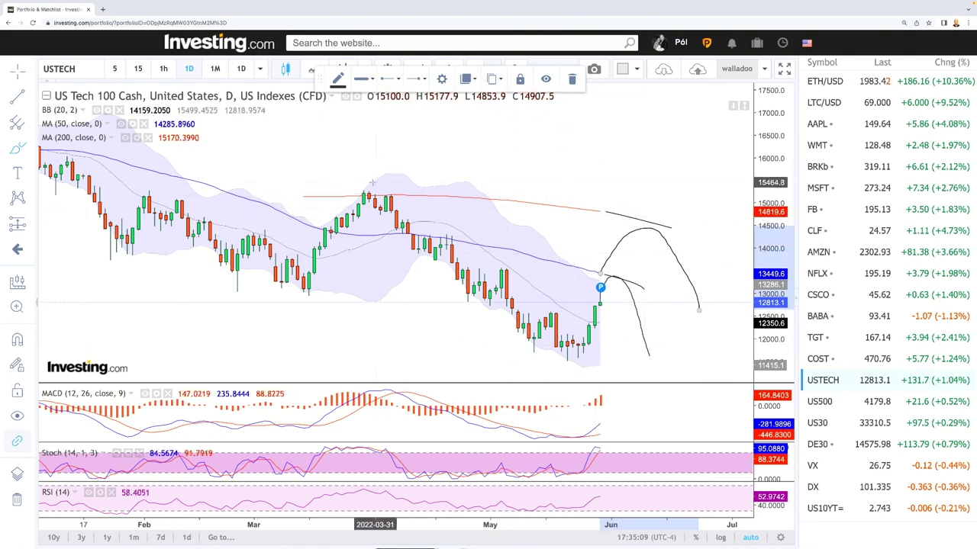
- Circle the April top, zoom out, and trace the drop from the earlier high
{"action": "mouse_move", "coordinate": [376, 183]}
{"action": "left_mouse_down"}
{"action": "mouse_move", "coordinate": [374, 201]}
{"action": "mouse_move", "coordinate": [382, 183]}
{"action": "left_mouse_up"}
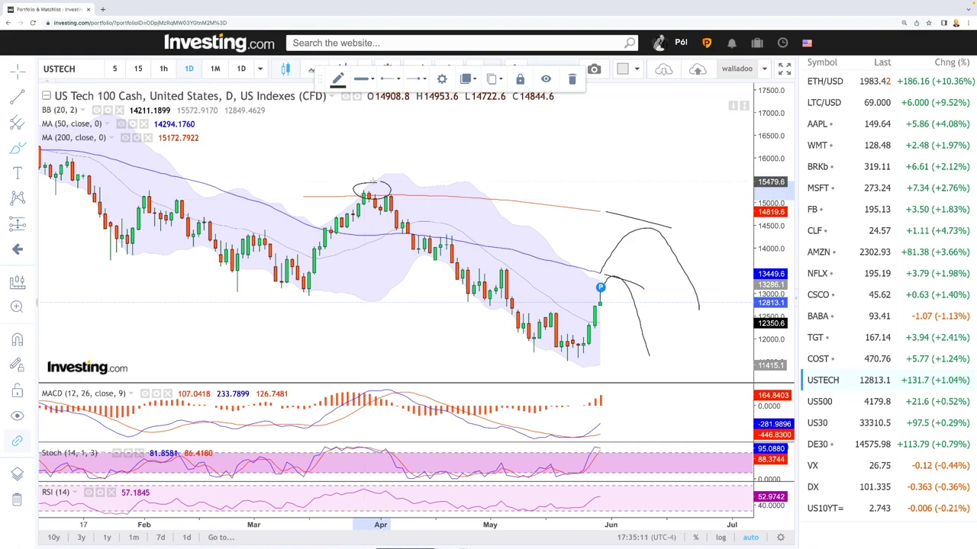
{"action": "scroll", "coordinate": [529, 220], "scroll_direction": "down", "scroll_amount": 3}
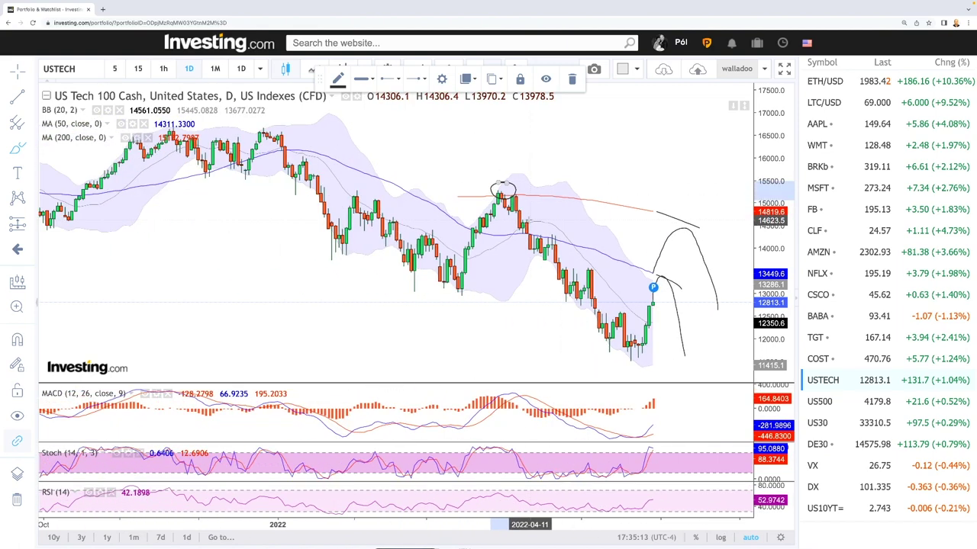
{"action": "scroll", "coordinate": [529, 220], "scroll_direction": "down", "scroll_amount": 2}
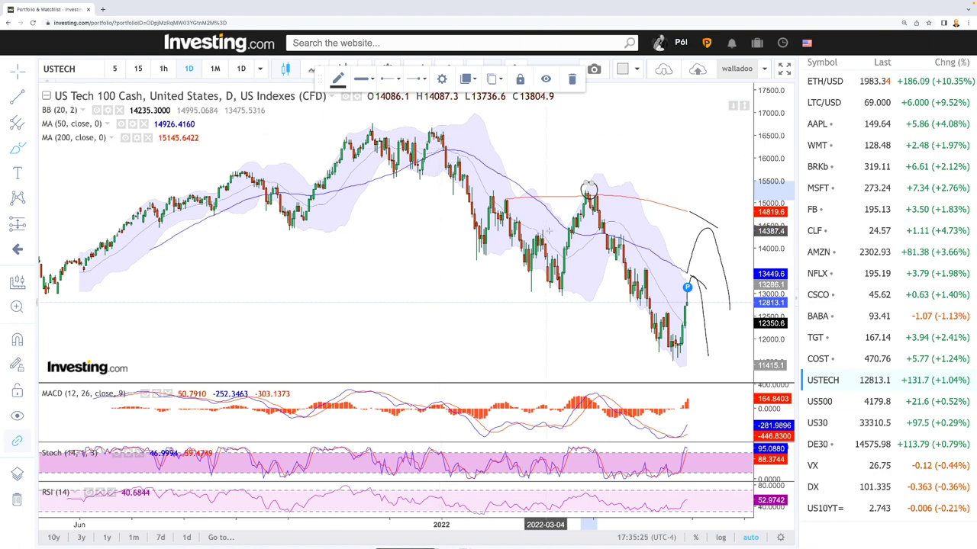
{"action": "mouse_move", "coordinate": [445, 138]}
{"action": "left_mouse_down"}
{"action": "mouse_move", "coordinate": [484, 228]}
{"action": "mouse_move", "coordinate": [498, 200]}
{"action": "mouse_move", "coordinate": [528, 258]}
{"action": "mouse_move", "coordinate": [559, 279]}
{"action": "mouse_move", "coordinate": [580, 194]}
{"action": "mouse_move", "coordinate": [674, 350]}
{"action": "mouse_move", "coordinate": [714, 225]}
{"action": "mouse_move", "coordinate": [743, 365]}
{"action": "left_mouse_up"}
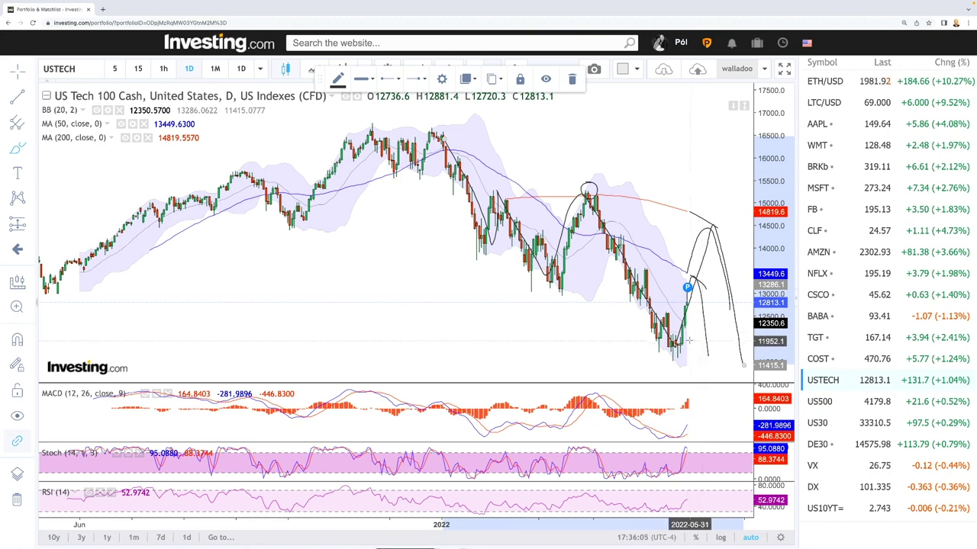
- Switch to the US500 daily chart, zoom in, and start a brush stroke near the latest candle
{"action": "left_click", "coordinate": [821, 401]}
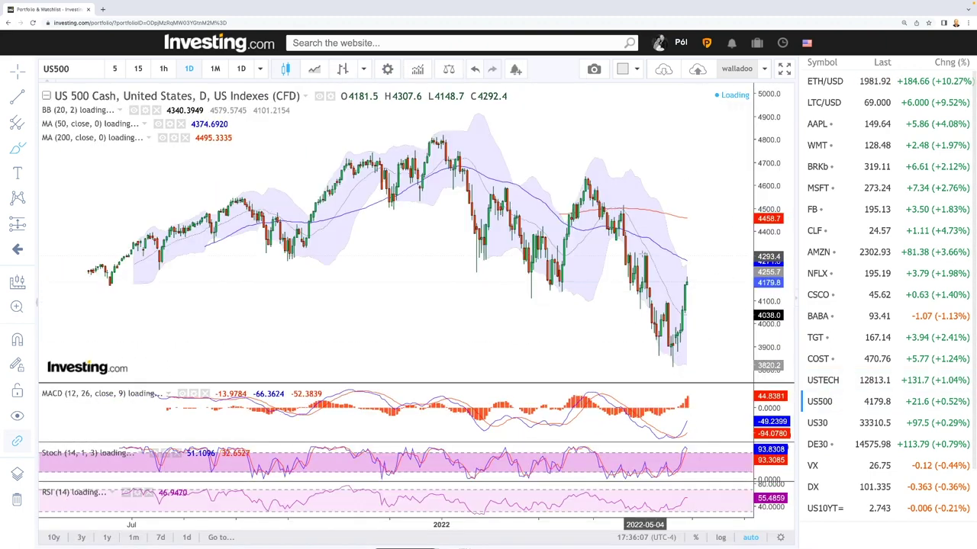
{"action": "scroll", "coordinate": [714, 290], "scroll_direction": "up", "scroll_amount": 5}
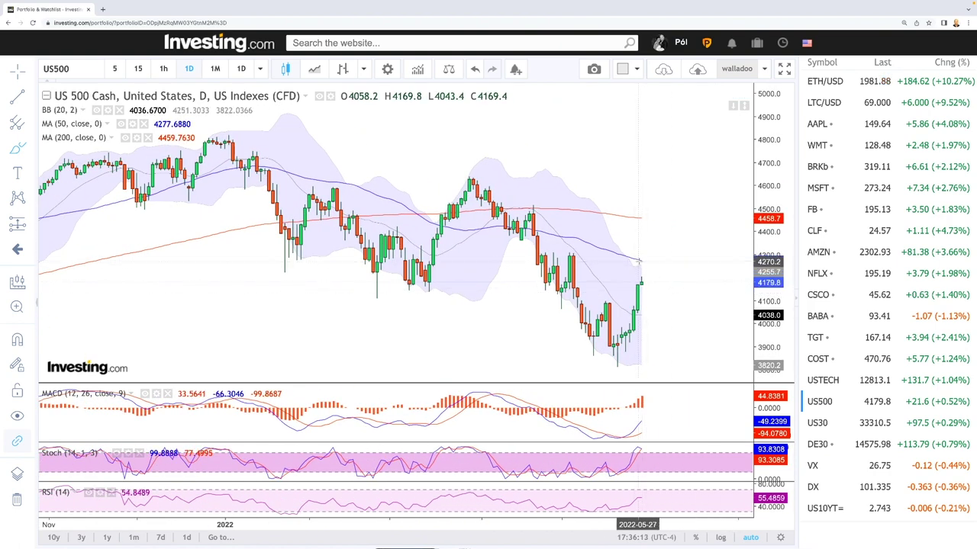
{"action": "left_click", "coordinate": [639, 261]}
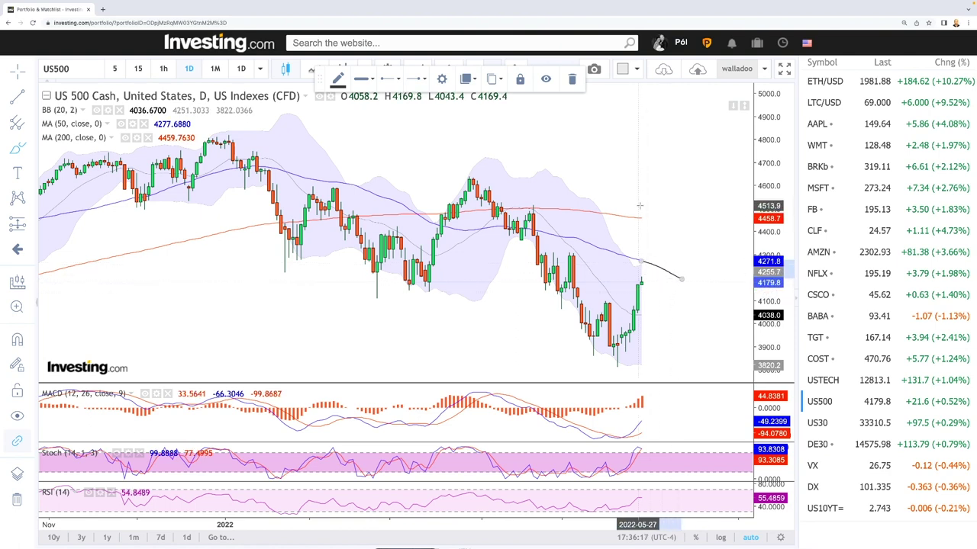
- Draw three projection arcs extending right from the latest US500 candle
{"action": "left_click_drag", "start_coordinate": [639, 218], "coordinate": [709, 244]}
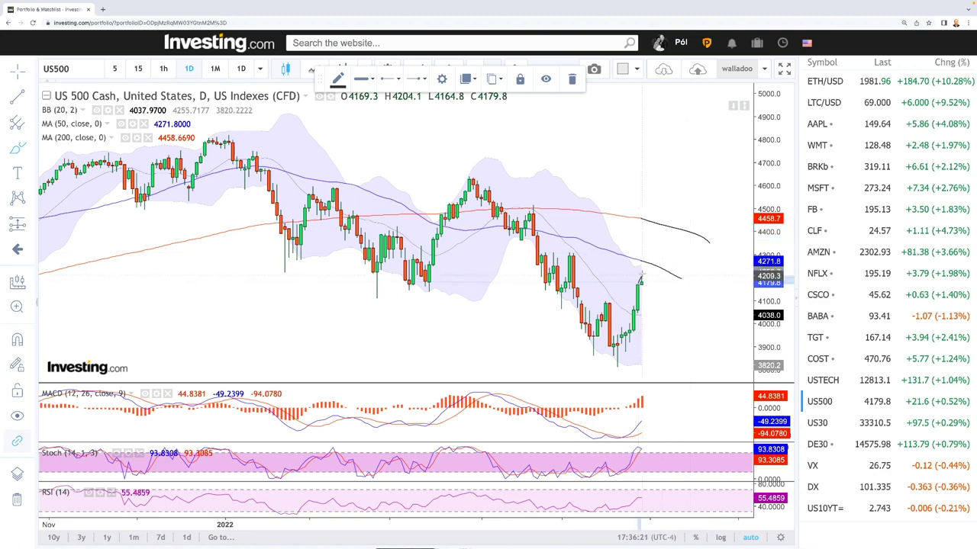
{"action": "left_click_drag", "start_coordinate": [647, 268], "coordinate": [689, 359]}
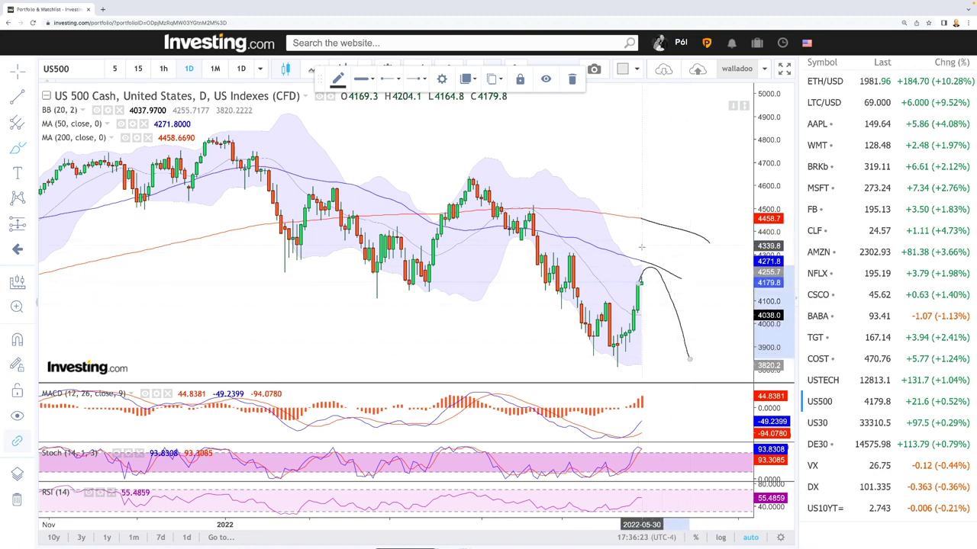
{"action": "mouse_move", "coordinate": [647, 262]}
{"action": "left_mouse_down"}
{"action": "mouse_move", "coordinate": [663, 236]}
{"action": "mouse_move", "coordinate": [713, 338]}
{"action": "left_mouse_up"}
- Zoom out, circle the two earlier US500 tops, trace the decline, and arch up from the lows
{"action": "scroll", "coordinate": [633, 246], "scroll_direction": "down", "scroll_amount": 2}
{"action": "scroll", "coordinate": [632, 246], "scroll_direction": "down", "scroll_amount": 3}
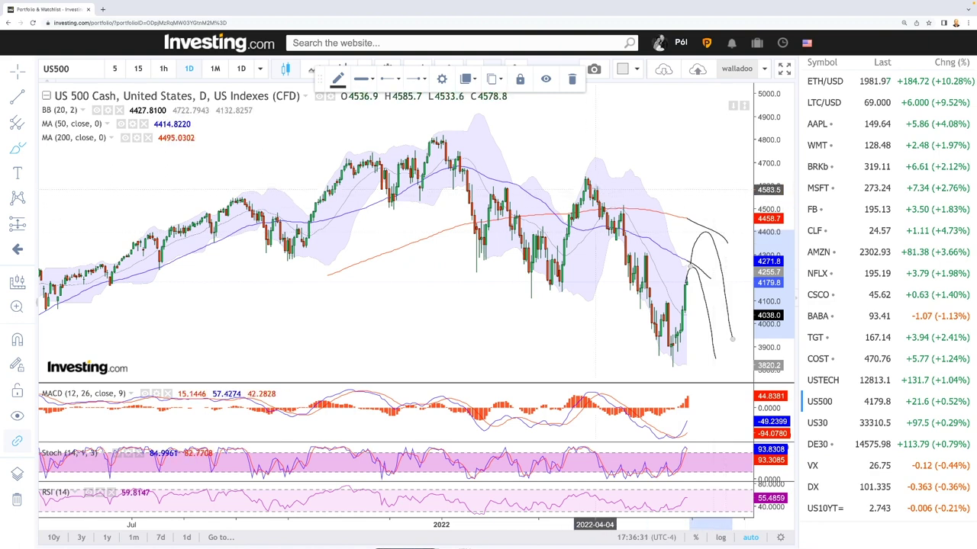
{"action": "mouse_move", "coordinate": [593, 176]}
{"action": "left_mouse_down"}
{"action": "mouse_move", "coordinate": [579, 182]}
{"action": "mouse_move", "coordinate": [593, 175]}
{"action": "left_mouse_up"}
{"action": "mouse_move", "coordinate": [510, 177]}
{"action": "left_mouse_down"}
{"action": "mouse_move", "coordinate": [493, 193]}
{"action": "mouse_move", "coordinate": [487, 178]}
{"action": "mouse_move", "coordinate": [505, 175]}
{"action": "left_mouse_up"}
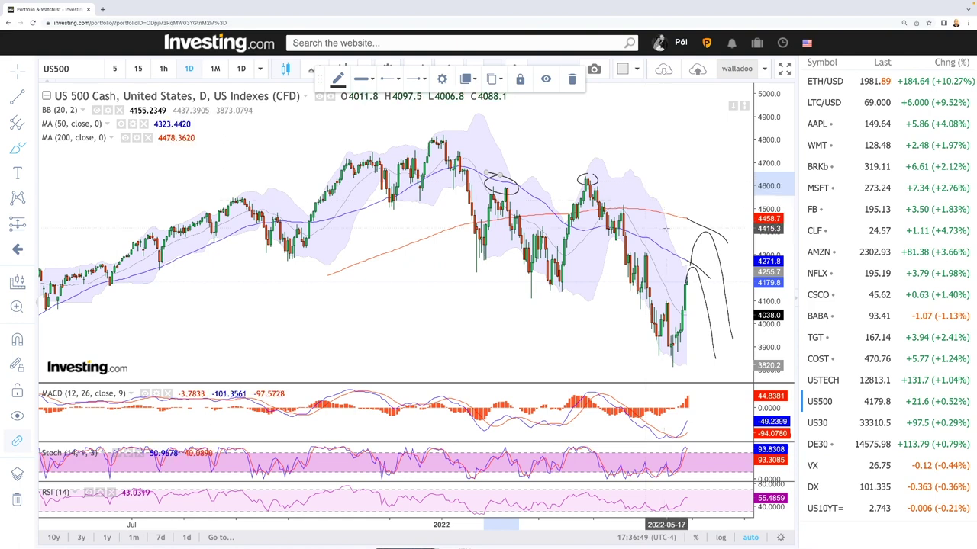
{"action": "left_click_drag", "start_coordinate": [456, 179], "coordinate": [472, 252]}
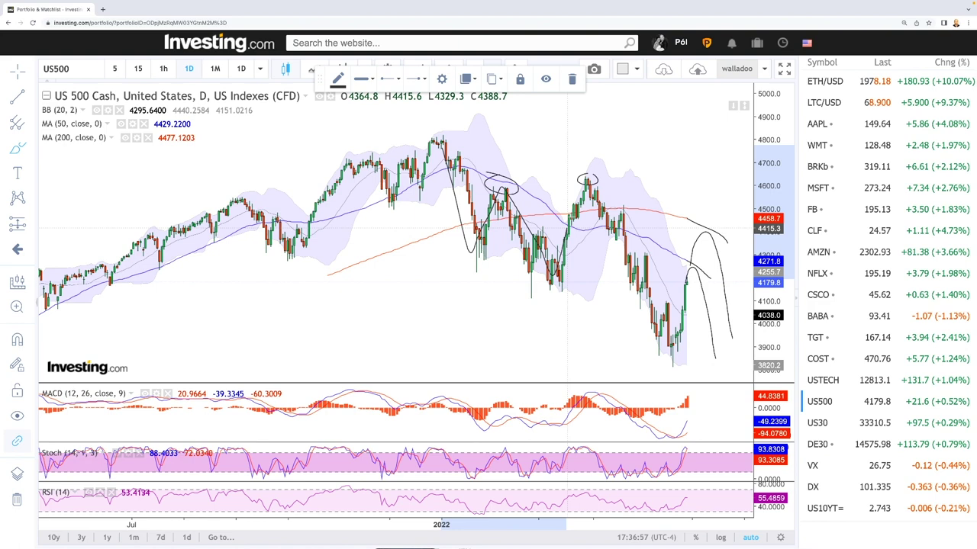
{"action": "mouse_move", "coordinate": [671, 357]}
{"action": "left_mouse_down"}
{"action": "mouse_move", "coordinate": [700, 251]}
{"action": "mouse_move", "coordinate": [738, 369]}
{"action": "left_mouse_up"}
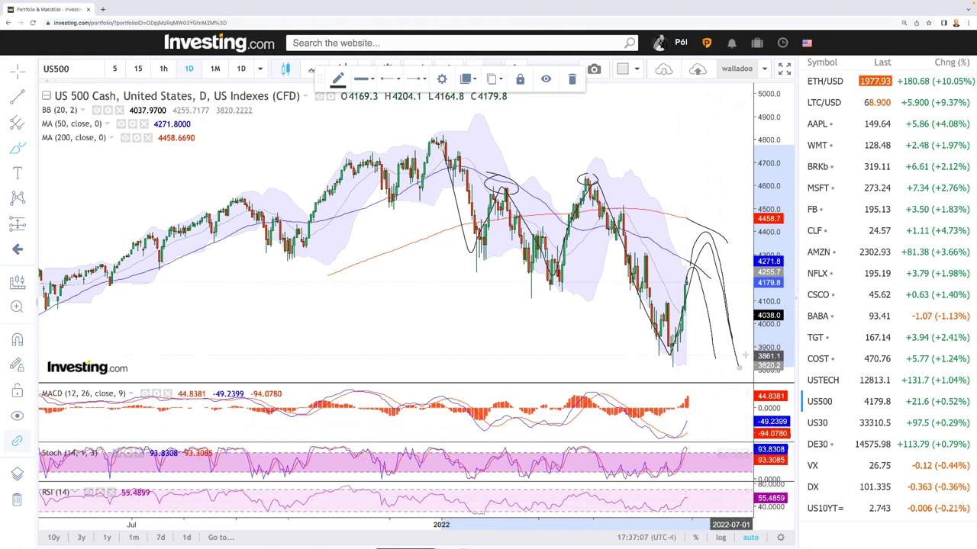
- Switch to the US30 daily chart, adjust the zoom, and start a brush line near the latest candle
{"action": "left_click", "coordinate": [828, 423]}
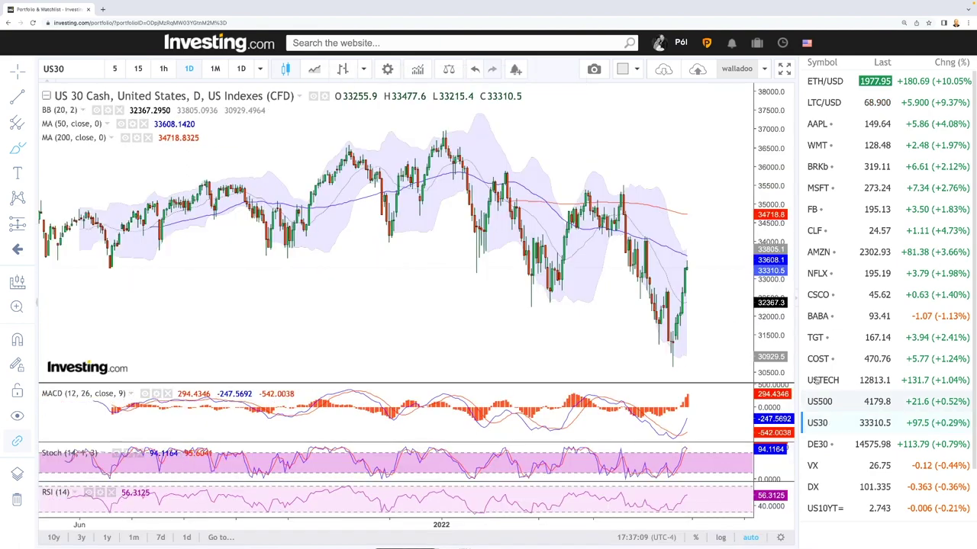
{"action": "scroll", "coordinate": [701, 274], "scroll_direction": "up", "scroll_amount": 3}
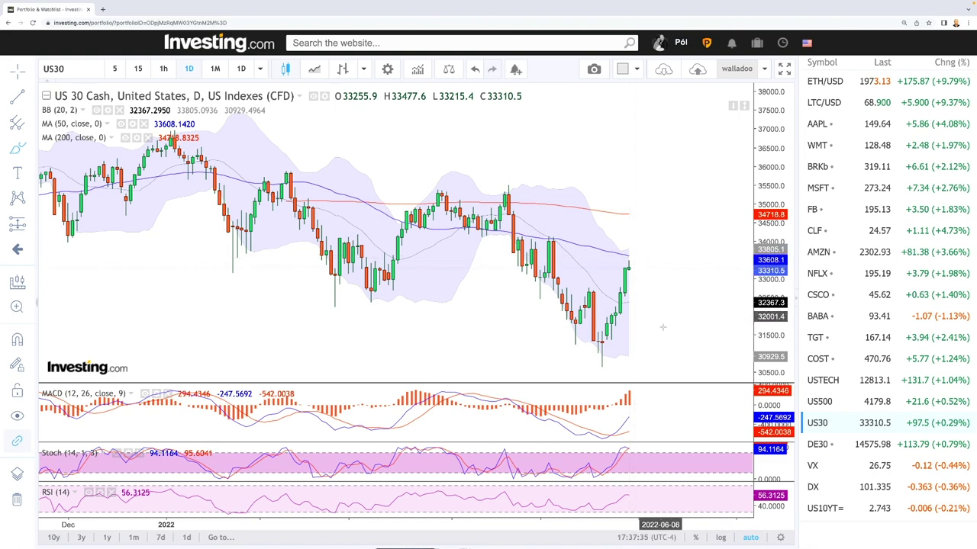
{"action": "scroll", "coordinate": [649, 298], "scroll_direction": "down", "scroll_amount": 2}
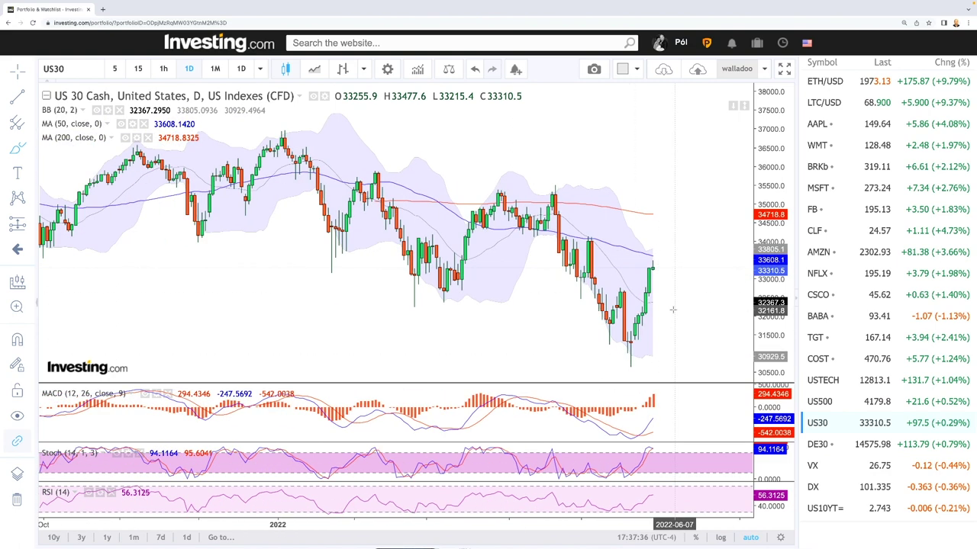
{"action": "left_click", "coordinate": [654, 257]}
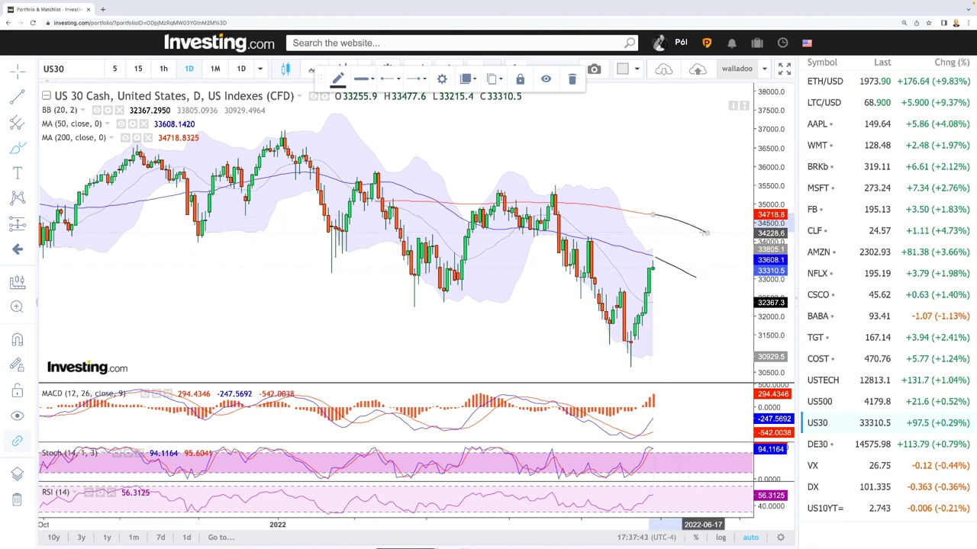
- Circle the recent and earlier US30 peaks, then trace the drop and rebound
{"action": "mouse_move", "coordinate": [500, 185]}
{"action": "left_mouse_down"}
{"action": "mouse_move", "coordinate": [492, 198]}
{"action": "mouse_move", "coordinate": [509, 188]}
{"action": "left_mouse_up"}
{"action": "left_click_drag", "start_coordinate": [374, 183], "coordinate": [369, 191]}
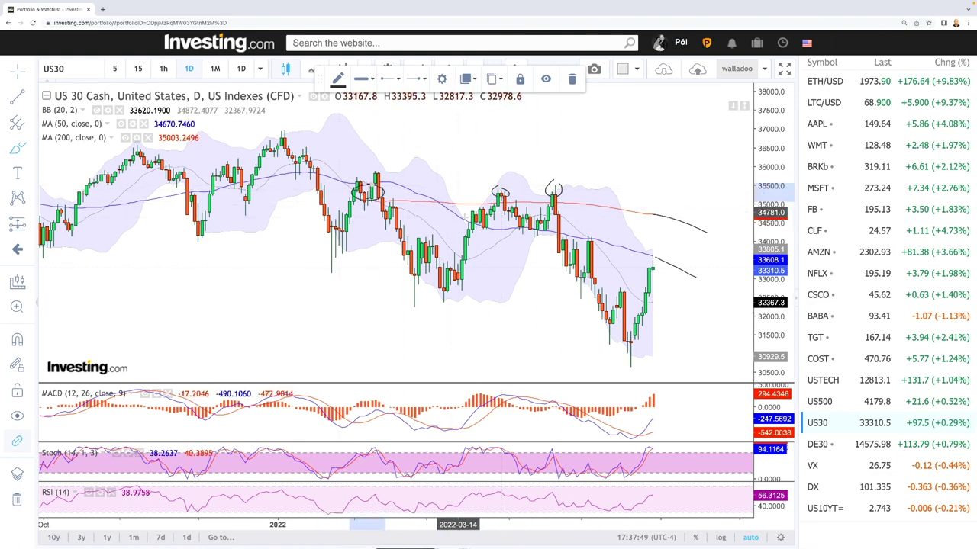
{"action": "scroll", "coordinate": [452, 207], "scroll_direction": "down", "scroll_amount": 5}
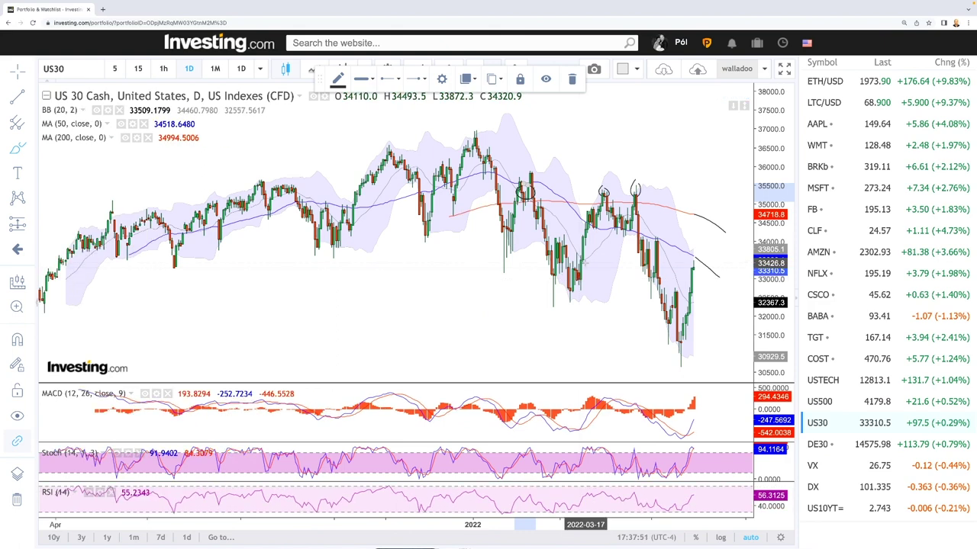
{"action": "mouse_move", "coordinate": [475, 140]}
{"action": "left_mouse_down"}
{"action": "mouse_move", "coordinate": [504, 259]}
{"action": "mouse_move", "coordinate": [523, 200]}
{"action": "mouse_move", "coordinate": [528, 207]}
{"action": "left_mouse_up"}
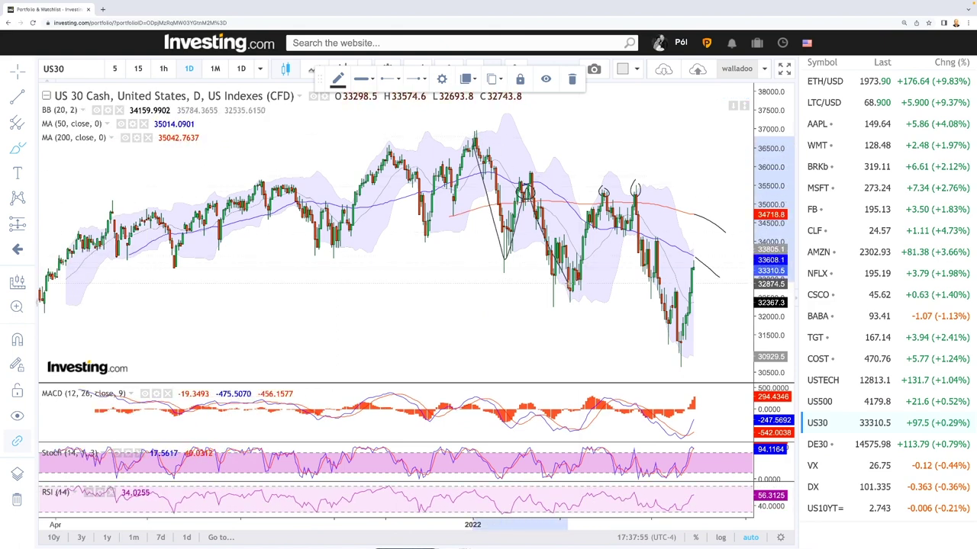
- Trace the recent low and project a fall and a rally past the latest candle, then switch to DAX
{"action": "mouse_move", "coordinate": [659, 284]}
{"action": "left_mouse_down"}
{"action": "mouse_move", "coordinate": [678, 350]}
{"action": "mouse_move", "coordinate": [685, 287]}
{"action": "left_mouse_up"}
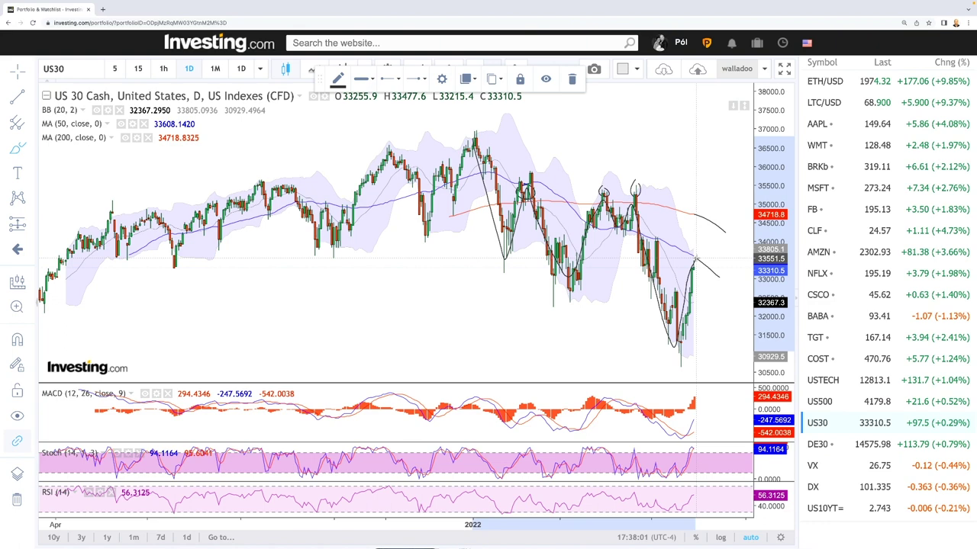
{"action": "left_click_drag", "start_coordinate": [716, 315], "coordinate": [727, 348]}
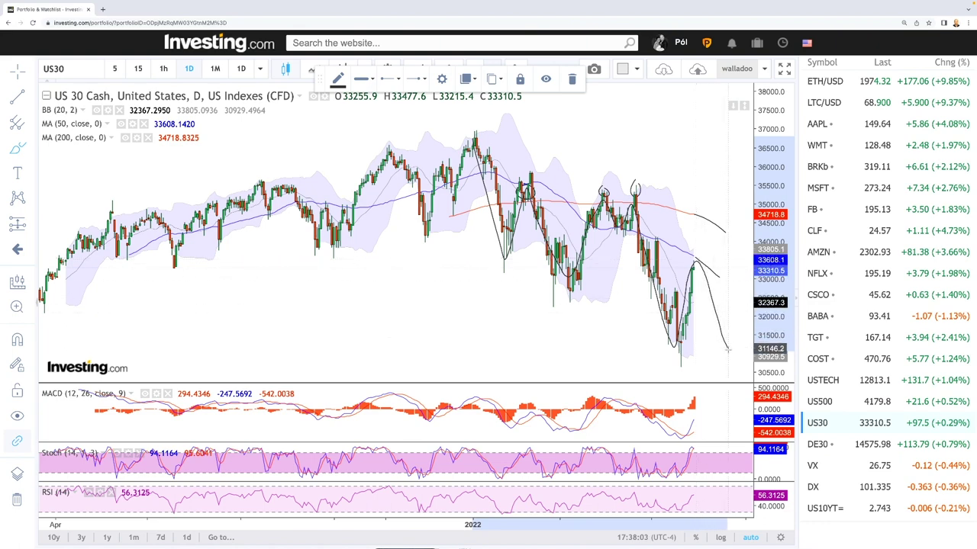
{"action": "mouse_move", "coordinate": [693, 259]}
{"action": "left_mouse_down"}
{"action": "mouse_move", "coordinate": [703, 224]}
{"action": "mouse_move", "coordinate": [727, 248]}
{"action": "mouse_move", "coordinate": [744, 333]}
{"action": "left_mouse_up"}
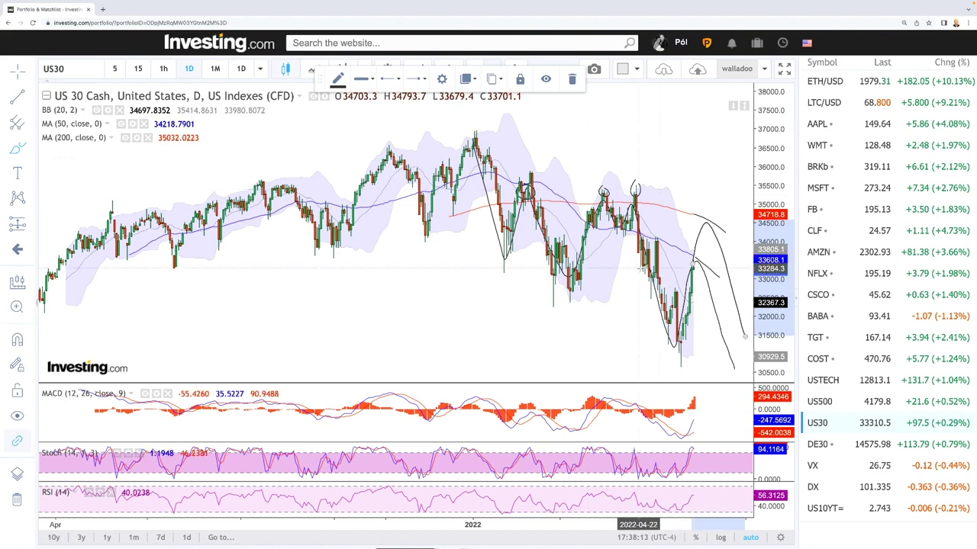
{"action": "left_click", "coordinate": [818, 444]}
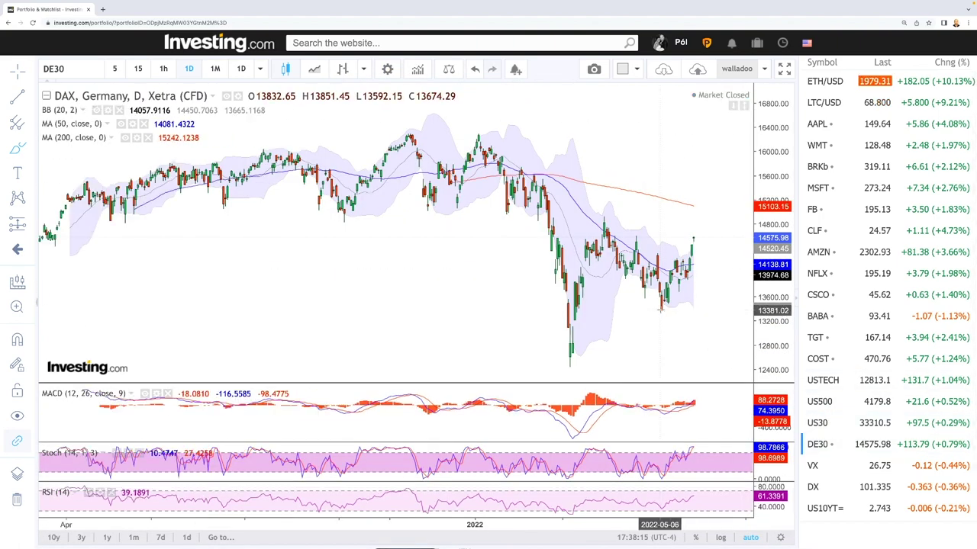
- Zoom the DAX daily chart in on recent months
{"action": "scroll", "coordinate": [670, 306], "scroll_direction": "up", "scroll_amount": 2}
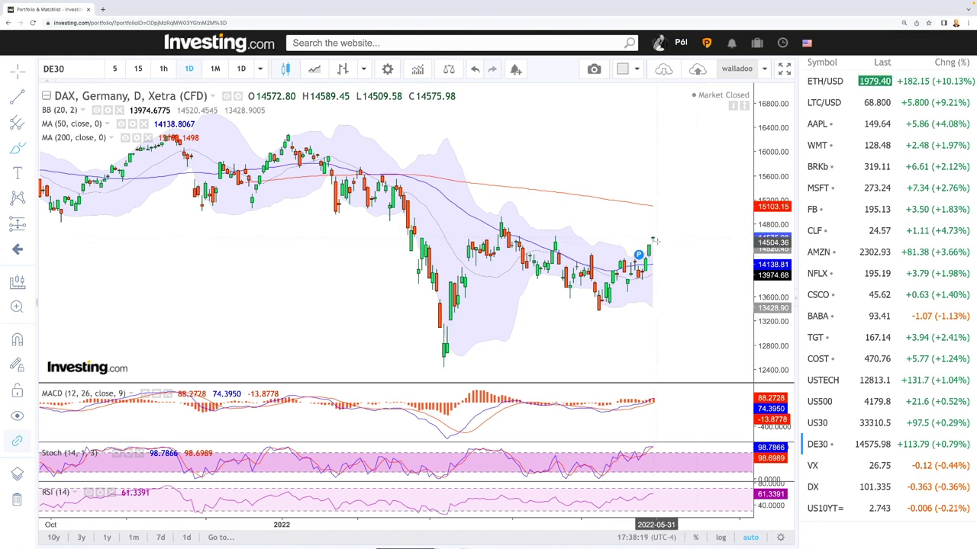
{"action": "scroll", "coordinate": [666, 244], "scroll_direction": "up", "scroll_amount": 1}
{"action": "scroll", "coordinate": [666, 244], "scroll_direction": "up", "scroll_amount": 1}
{"action": "scroll", "coordinate": [641, 264], "scroll_direction": "down", "scroll_amount": 1}
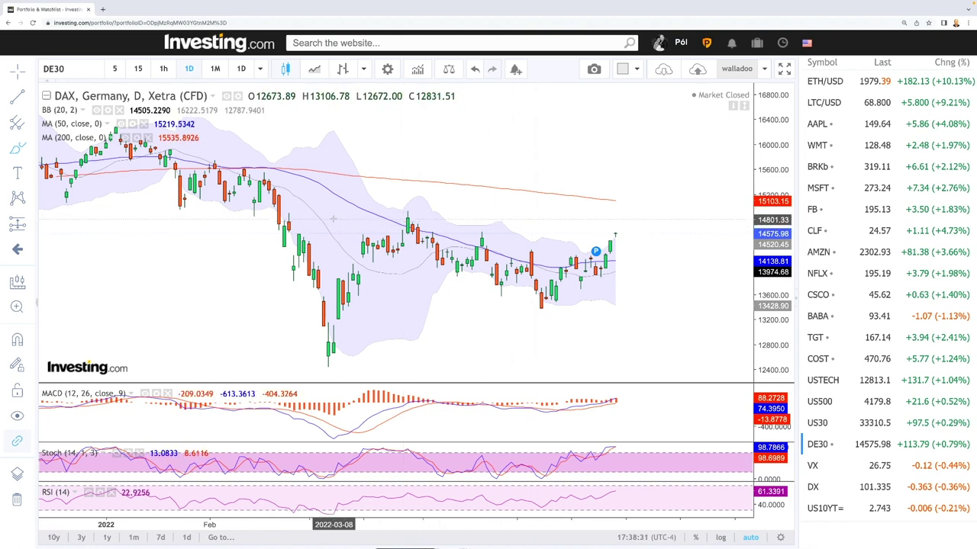
- Circle the DAX March and February tops and mark the latest candle's high
{"action": "left_click_drag", "start_coordinate": [404, 214], "coordinate": [412, 216]}
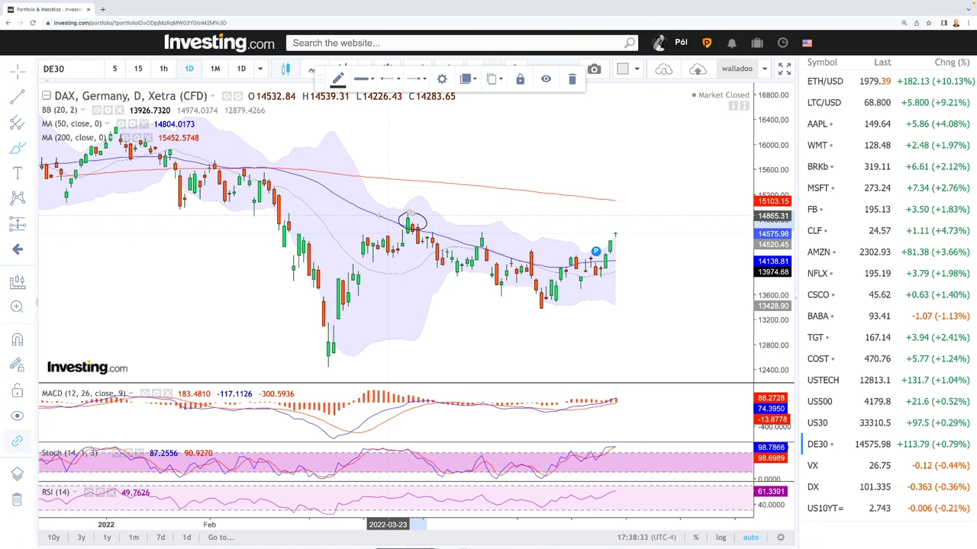
{"action": "left_click_drag", "start_coordinate": [288, 226], "coordinate": [299, 237]}
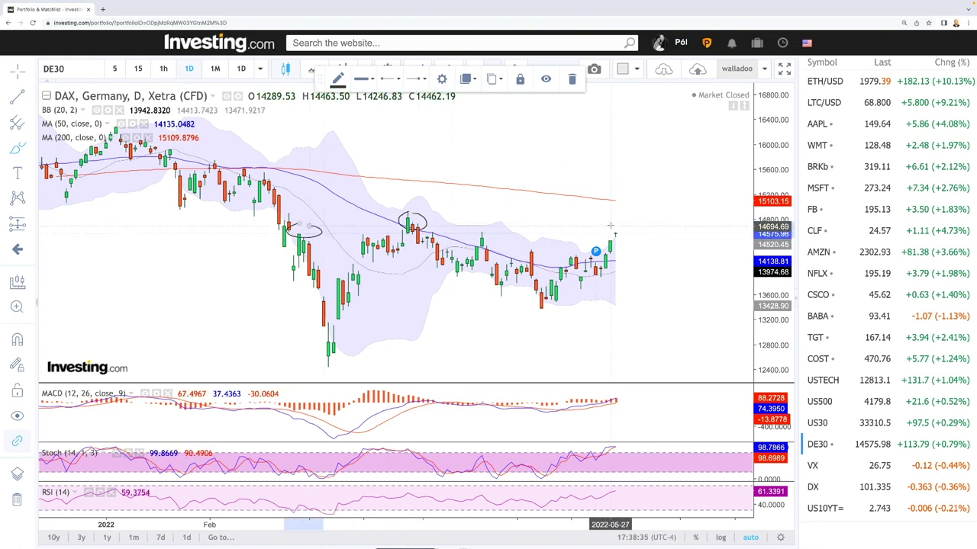
{"action": "left_click_drag", "start_coordinate": [476, 230], "coordinate": [482, 227]}
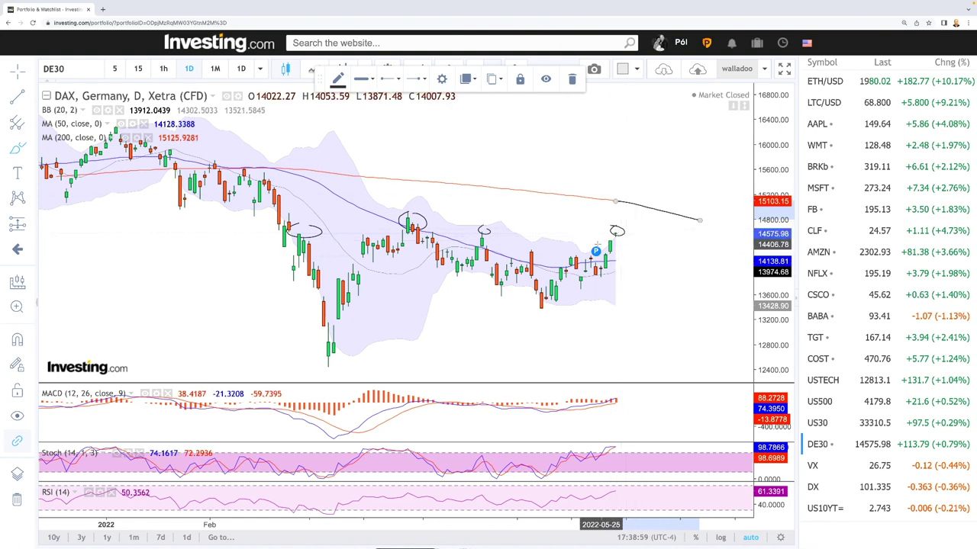
{"action": "scroll", "coordinate": [624, 246], "scroll_direction": "down", "scroll_amount": 5}
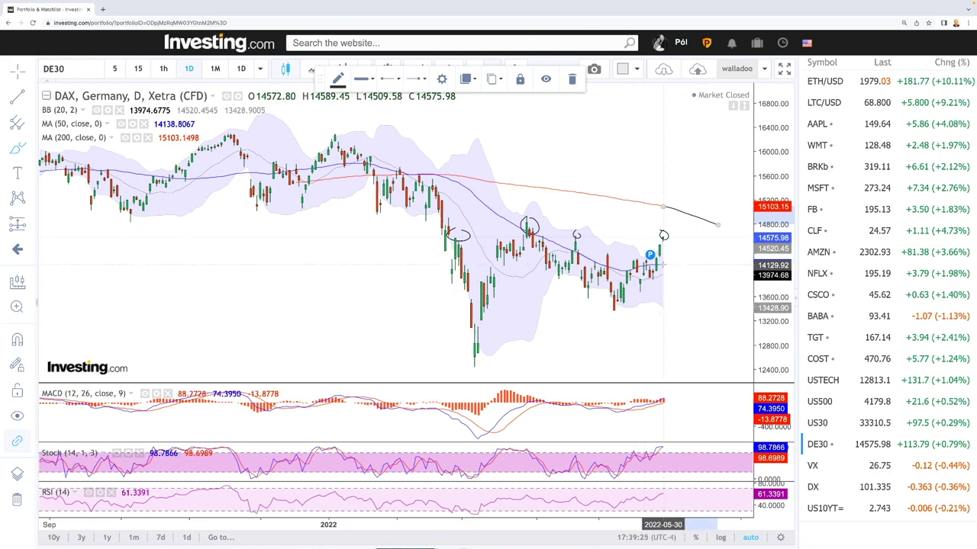
- Draw support lines under the DAX May low near 13,400 and March low near 12,450, then open VX
{"action": "mouse_move", "coordinate": [611, 310]}
{"action": "left_mouse_down"}
{"action": "mouse_move", "coordinate": [627, 310]}
{"action": "mouse_move", "coordinate": [578, 310]}
{"action": "mouse_move", "coordinate": [650, 310]}
{"action": "left_mouse_up"}
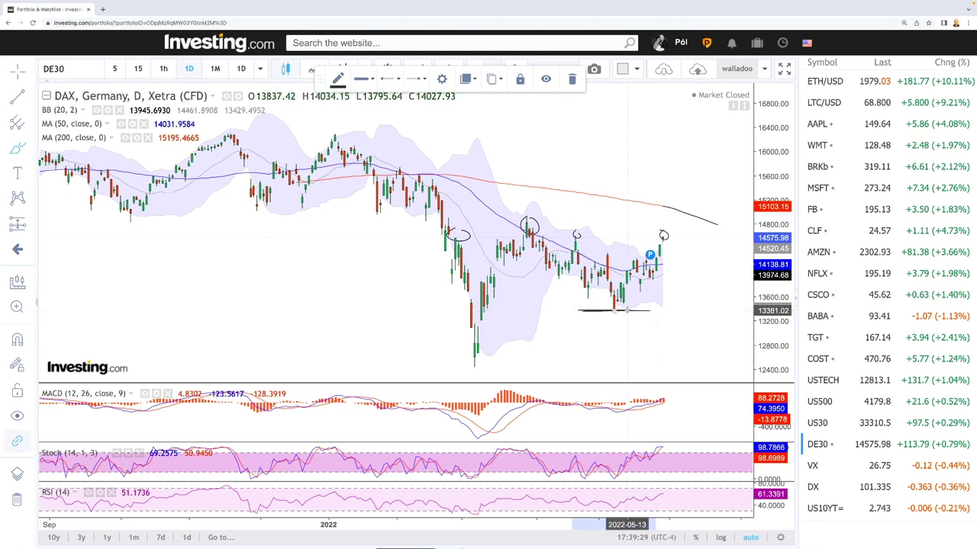
{"action": "mouse_move", "coordinate": [493, 365]}
{"action": "left_mouse_down"}
{"action": "mouse_move", "coordinate": [466, 365]}
{"action": "mouse_move", "coordinate": [484, 369]}
{"action": "left_mouse_up"}
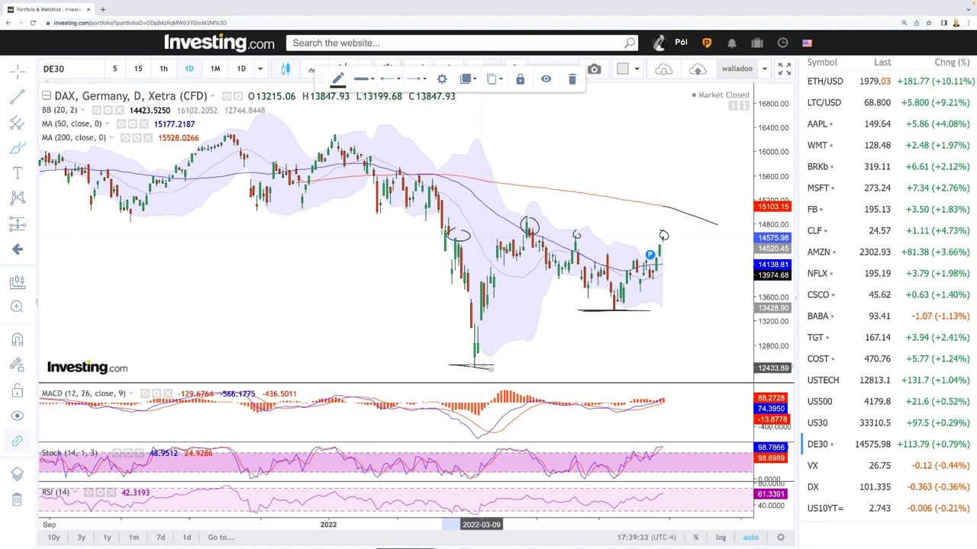
{"action": "left_click", "coordinate": [828, 464]}
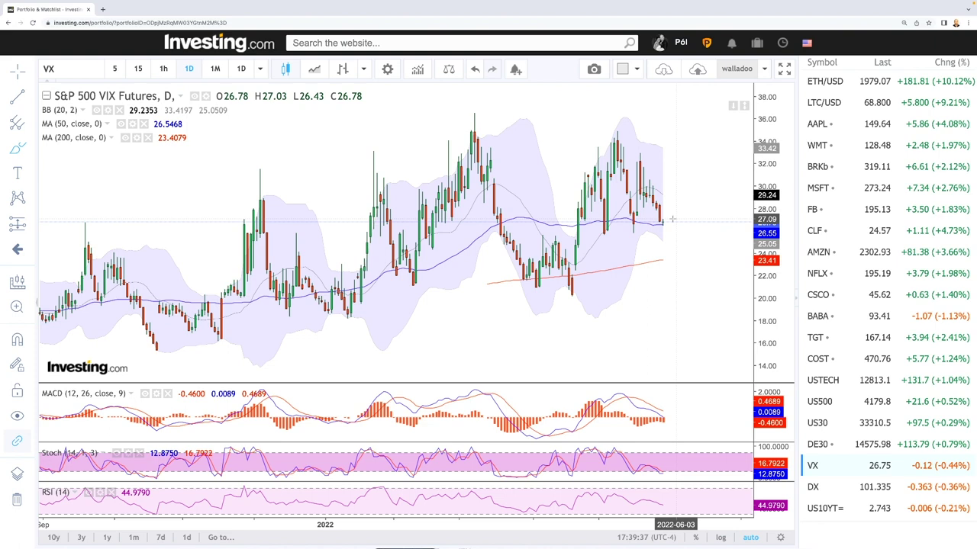
- Project VIX dipping to the 200-day average near 23, then surging toward 34
{"action": "scroll", "coordinate": [671, 221], "scroll_direction": "up", "scroll_amount": 2}
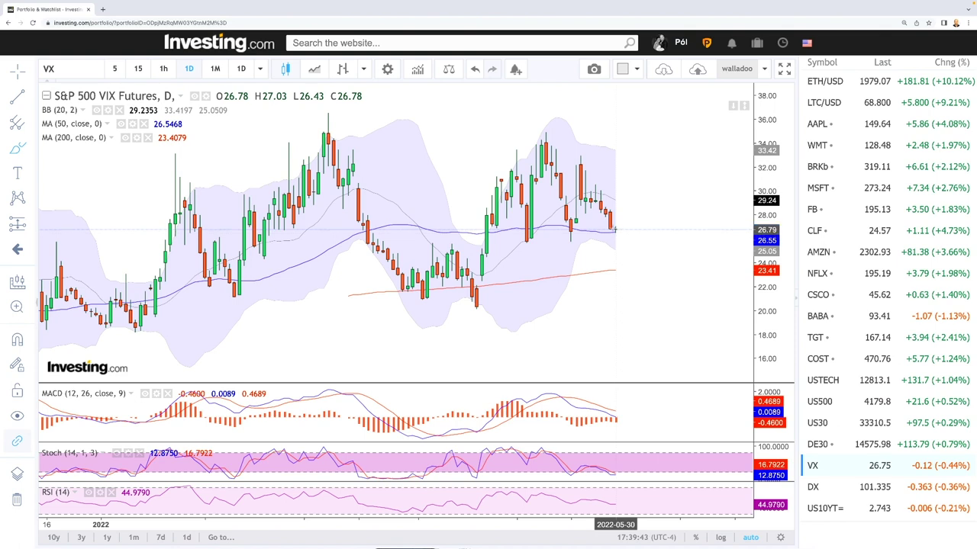
{"action": "left_click", "coordinate": [615, 237]}
{"action": "left_click_drag", "start_coordinate": [625, 264], "coordinate": [642, 270]}
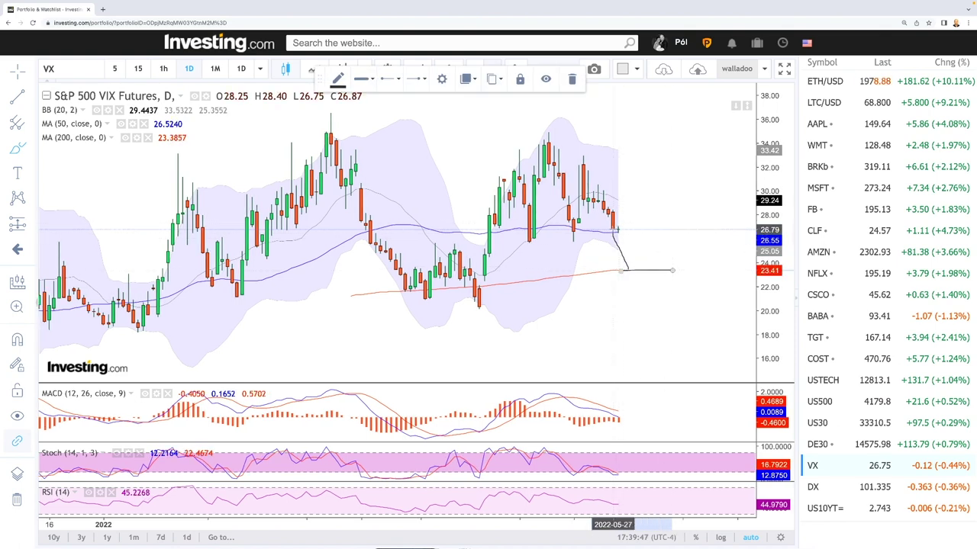
{"action": "left_click_drag", "start_coordinate": [645, 259], "coordinate": [705, 142]}
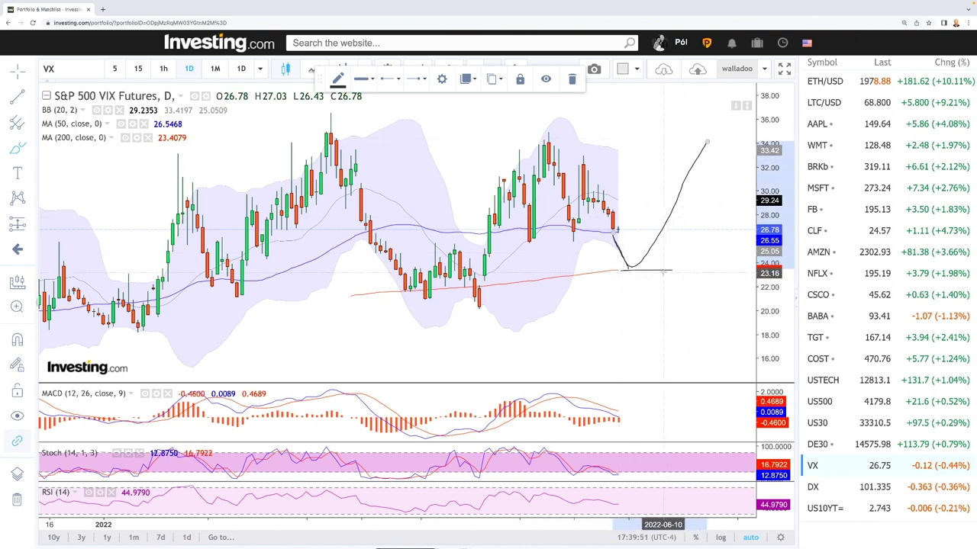
- Zoom out and circle the March low on the VIX chart
{"action": "scroll", "coordinate": [625, 307], "scroll_direction": "down", "scroll_amount": 3}
{"action": "scroll", "coordinate": [625, 307], "scroll_direction": "down", "scroll_amount": 2}
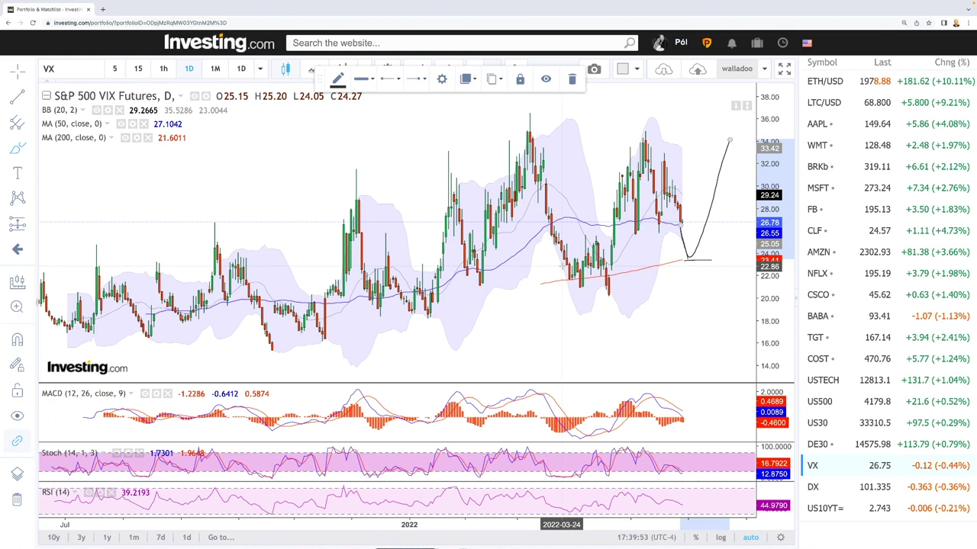
{"action": "mouse_move", "coordinate": [580, 271]}
{"action": "left_mouse_down"}
{"action": "mouse_move", "coordinate": [563, 284]}
{"action": "mouse_move", "coordinate": [582, 280]}
{"action": "left_mouse_up"}
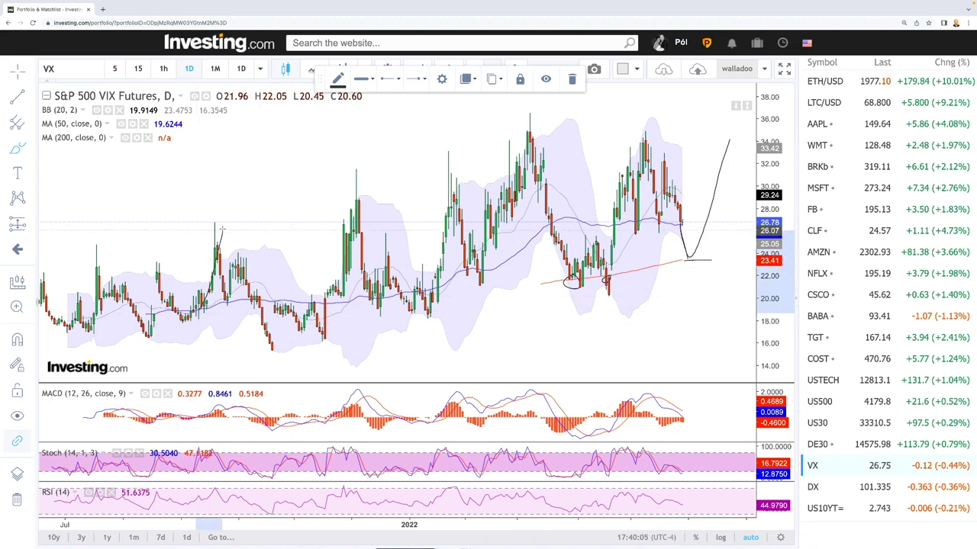
- Trace the VIX rallies, spikes and dips up to the recent peak with freehand strokes, add an upward projection curve, then switch to US 10-Year
{"action": "left_click_drag", "start_coordinate": [264, 340], "coordinate": [295, 302]}
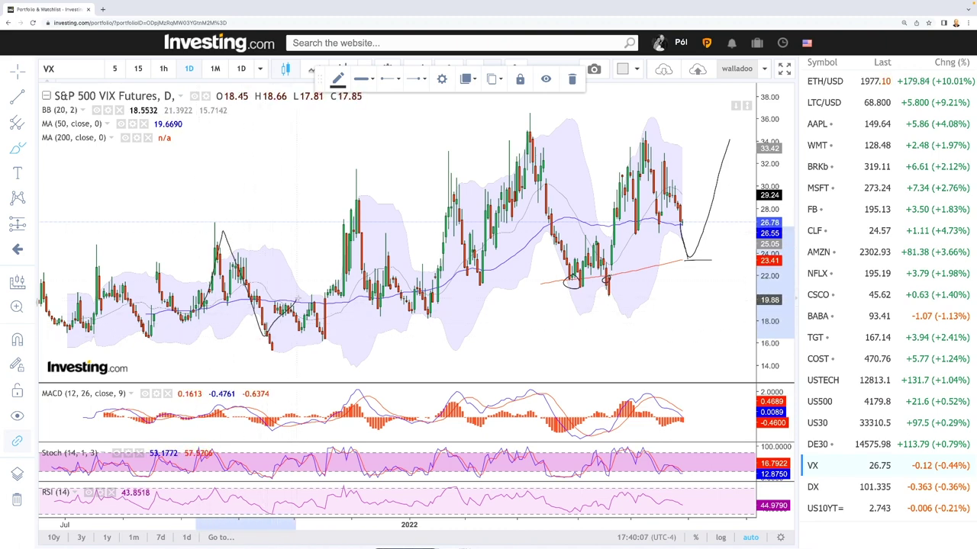
{"action": "mouse_move", "coordinate": [324, 334]}
{"action": "left_mouse_down"}
{"action": "mouse_move", "coordinate": [351, 215]}
{"action": "mouse_move", "coordinate": [374, 247]}
{"action": "left_mouse_up"}
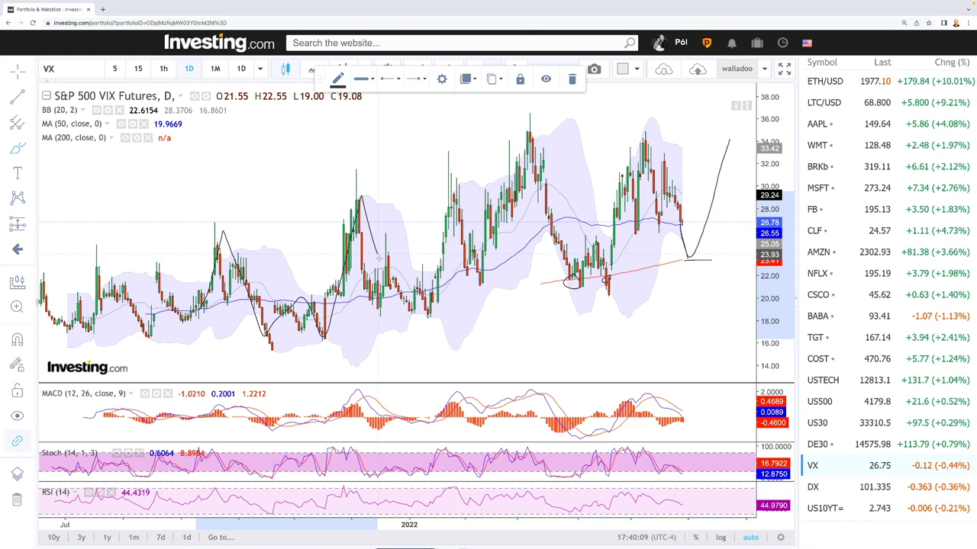
{"action": "mouse_move", "coordinate": [402, 318]}
{"action": "left_mouse_down"}
{"action": "mouse_move", "coordinate": [444, 197]}
{"action": "mouse_move", "coordinate": [482, 263]}
{"action": "mouse_move", "coordinate": [557, 191]}
{"action": "left_mouse_up"}
{"action": "left_click_drag", "start_coordinate": [580, 273], "coordinate": [661, 145]}
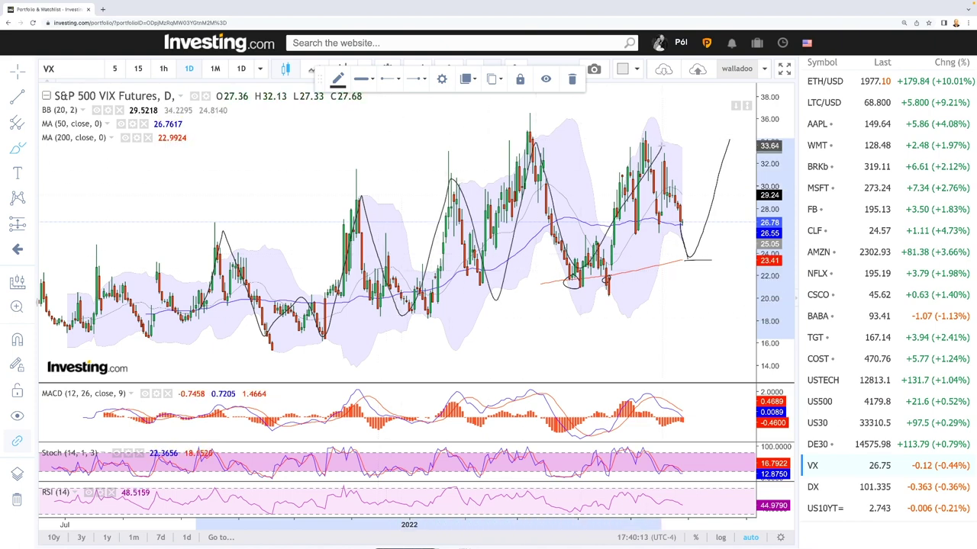
{"action": "mouse_move", "coordinate": [686, 247]}
{"action": "left_mouse_down"}
{"action": "mouse_move", "coordinate": [690, 255]}
{"action": "mouse_move", "coordinate": [720, 144]}
{"action": "left_mouse_up"}
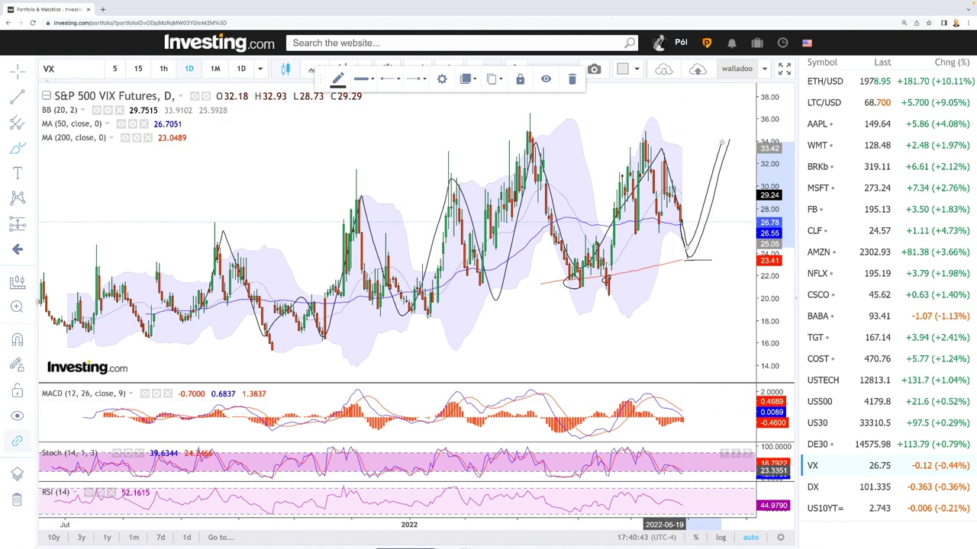
{"action": "left_click", "coordinate": [835, 517]}
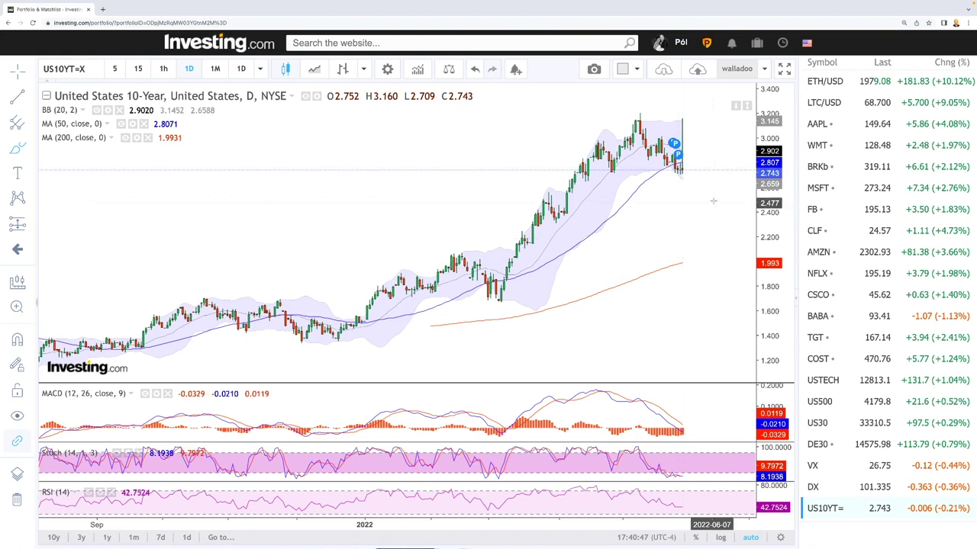
- Zoom into recent months and draw a short line at the latest candles' low
{"action": "scroll", "coordinate": [711, 204], "scroll_direction": "up", "scroll_amount": 2}
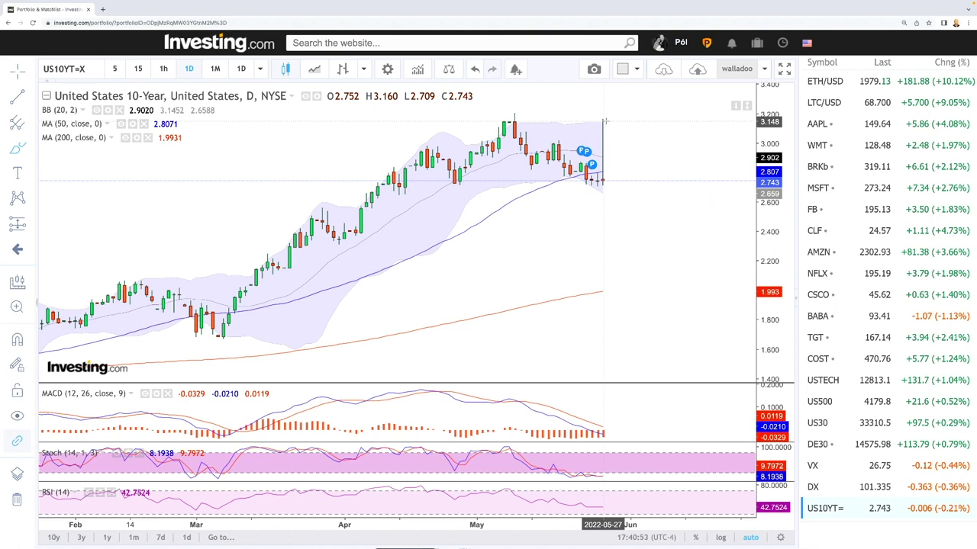
{"action": "left_click", "coordinate": [603, 181]}
{"action": "left_click", "coordinate": [587, 184]}
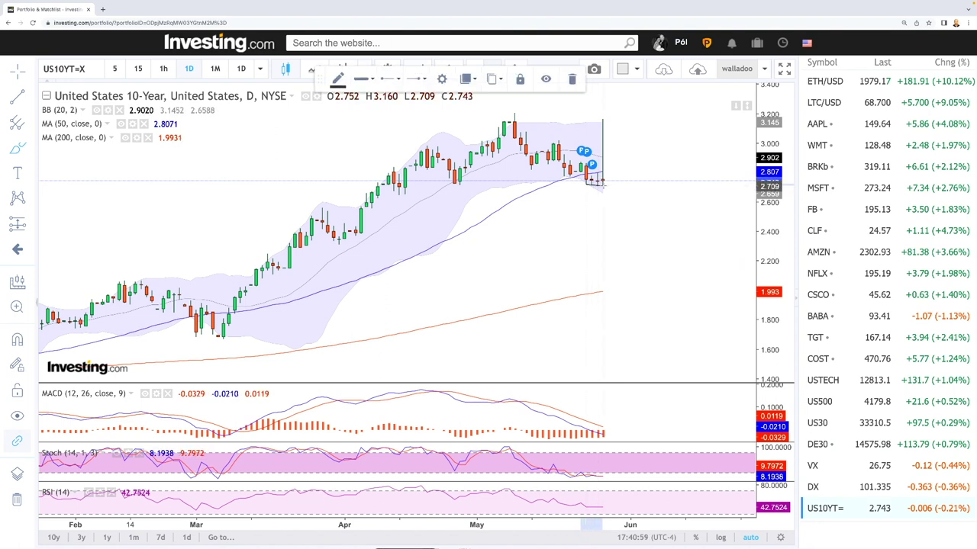